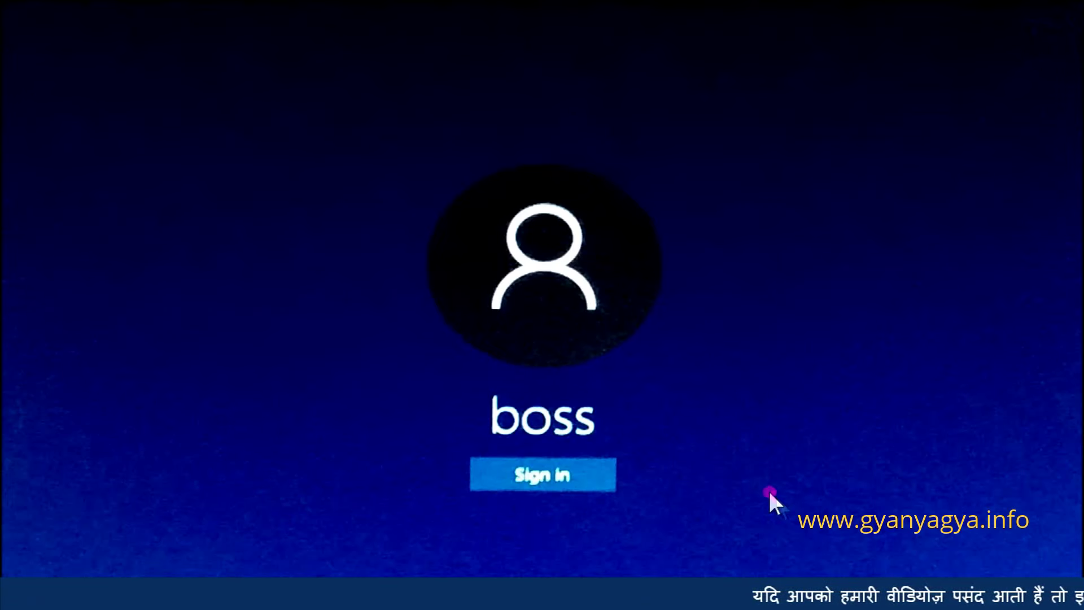
- Sign in to the account and set the lock screen background to Slideshow in the personalization settings
{"action": "left_click", "coordinate": [549, 476]}
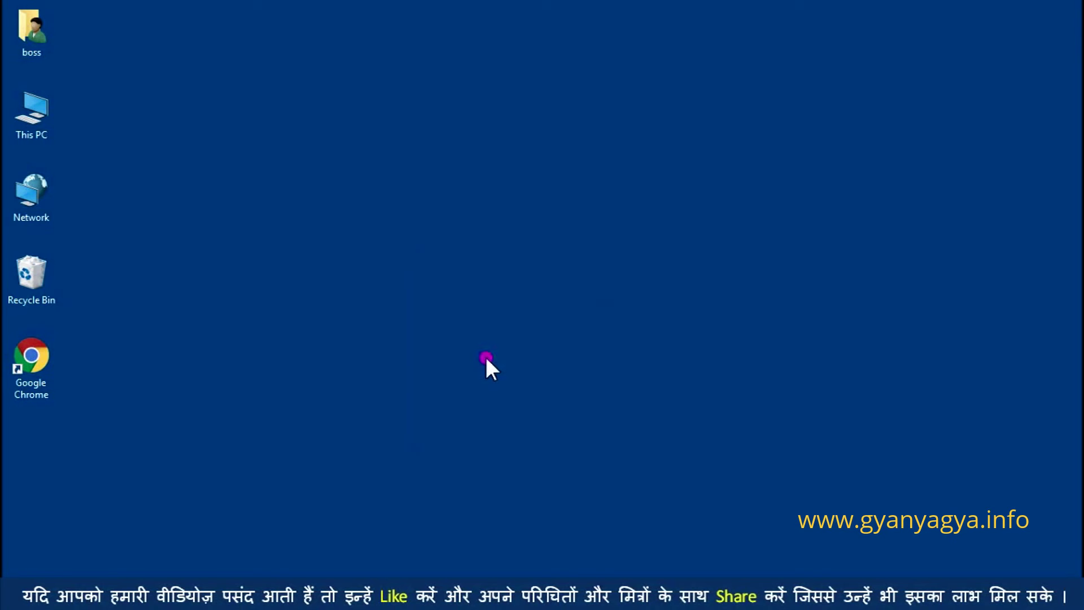
{"action": "right_click", "coordinate": [529, 255]}
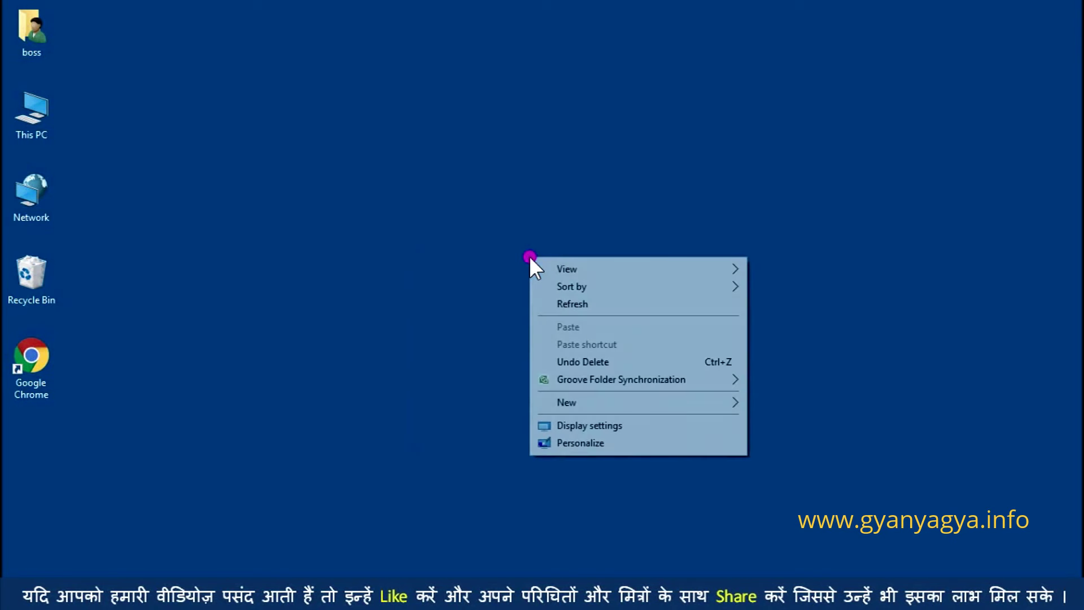
{"action": "left_click", "coordinate": [631, 446]}
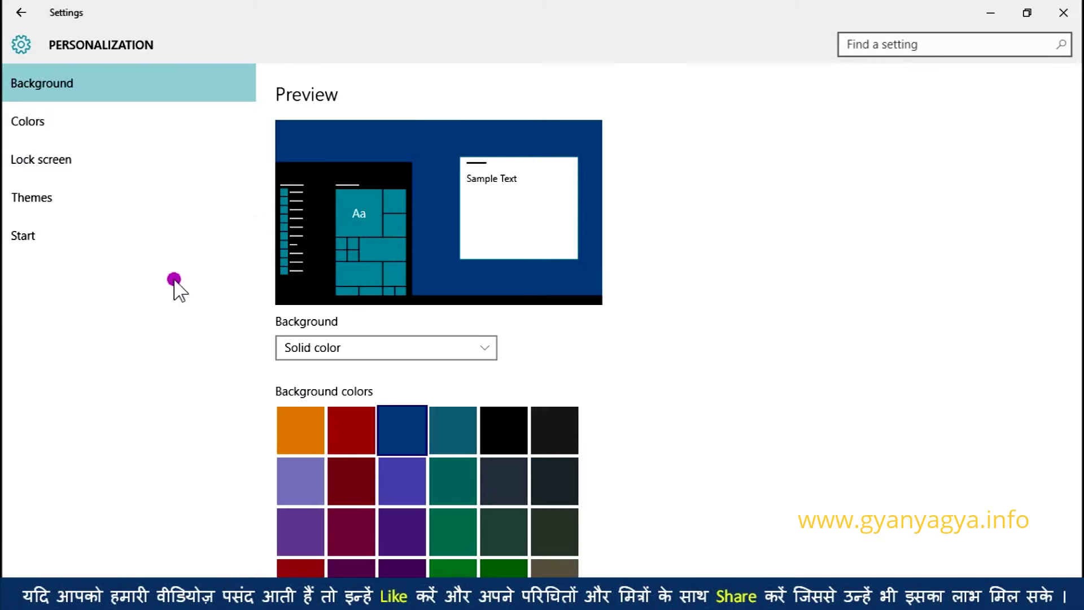
{"action": "left_click", "coordinate": [122, 160]}
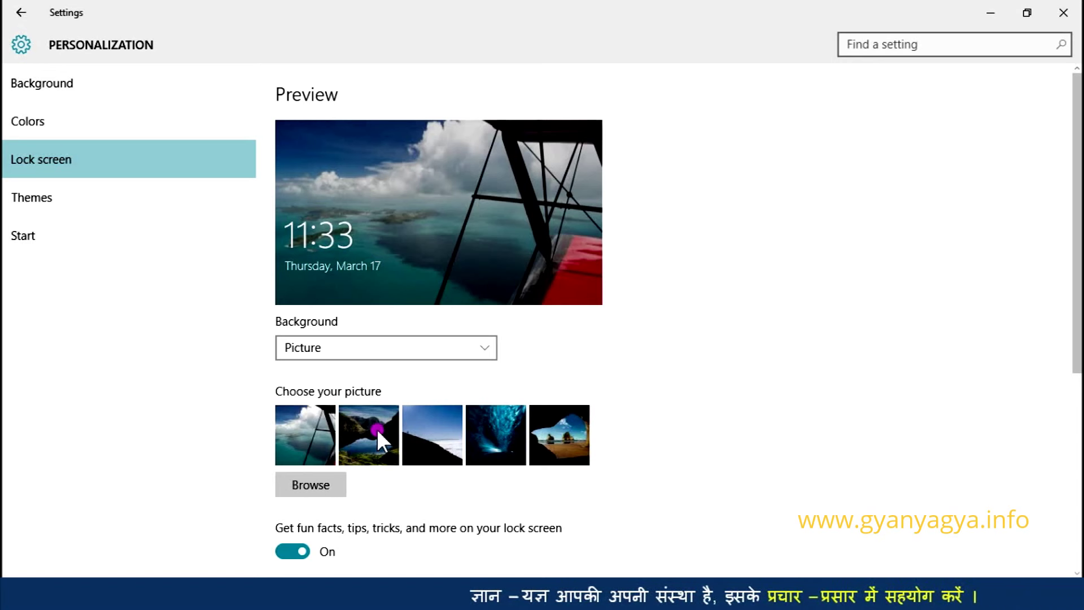
{"action": "left_click", "coordinate": [486, 349]}
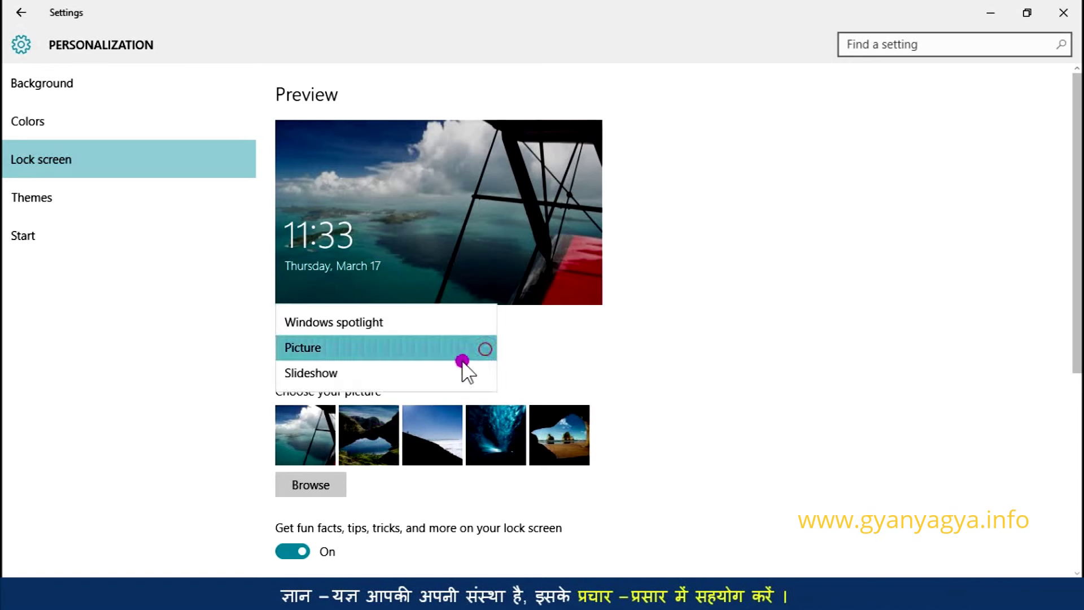
{"action": "left_click", "coordinate": [395, 372]}
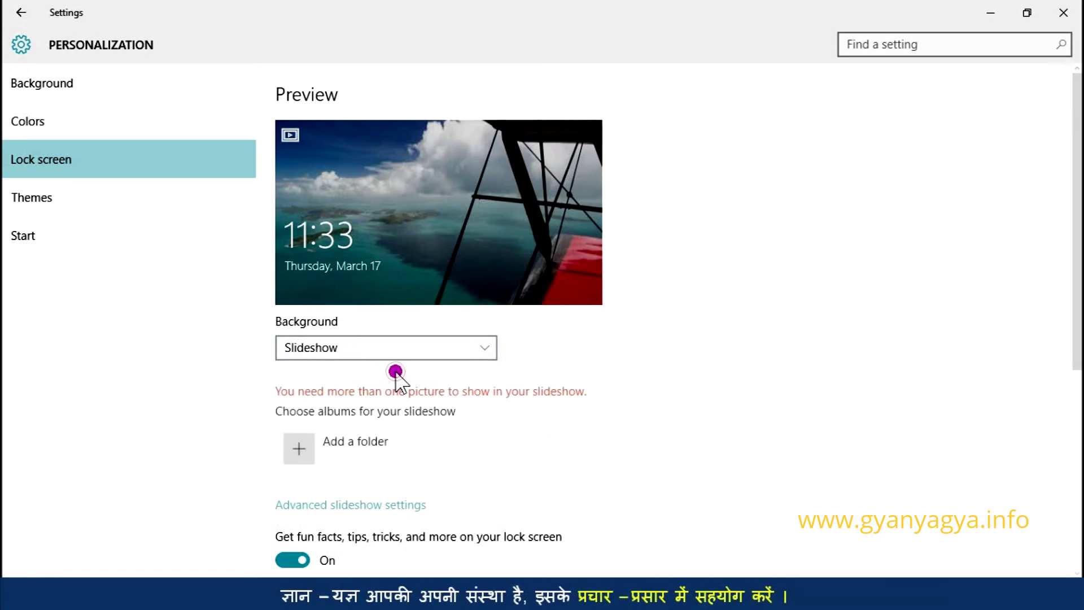
- Add the Baby folder from Pictures as an album for the lock screen slideshow
{"action": "scroll", "coordinate": [505, 417], "scroll_direction": "down", "scroll_amount": 2}
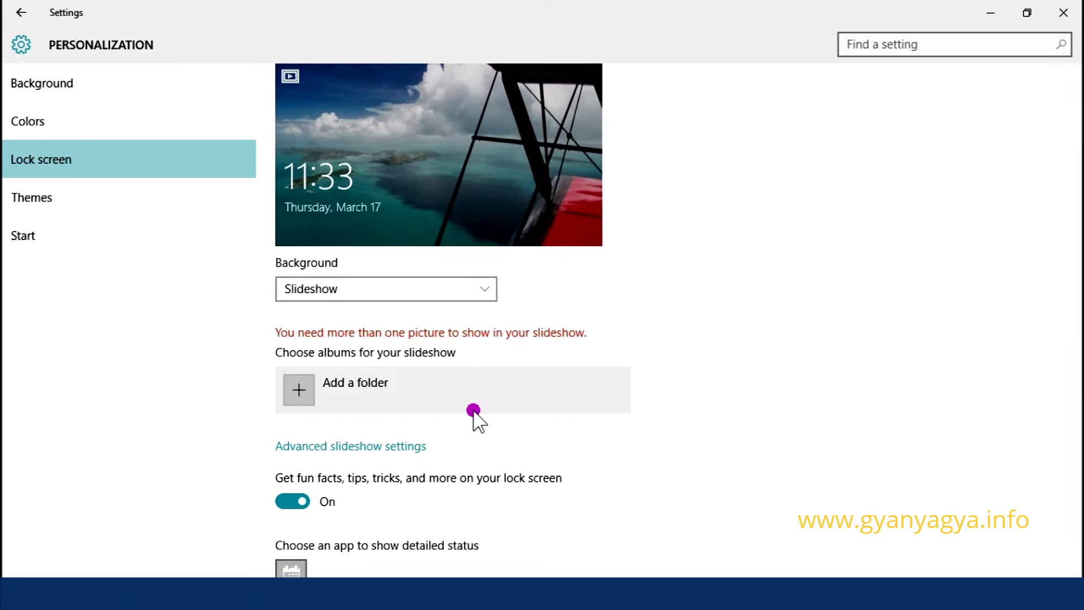
{"action": "left_click", "coordinate": [300, 388]}
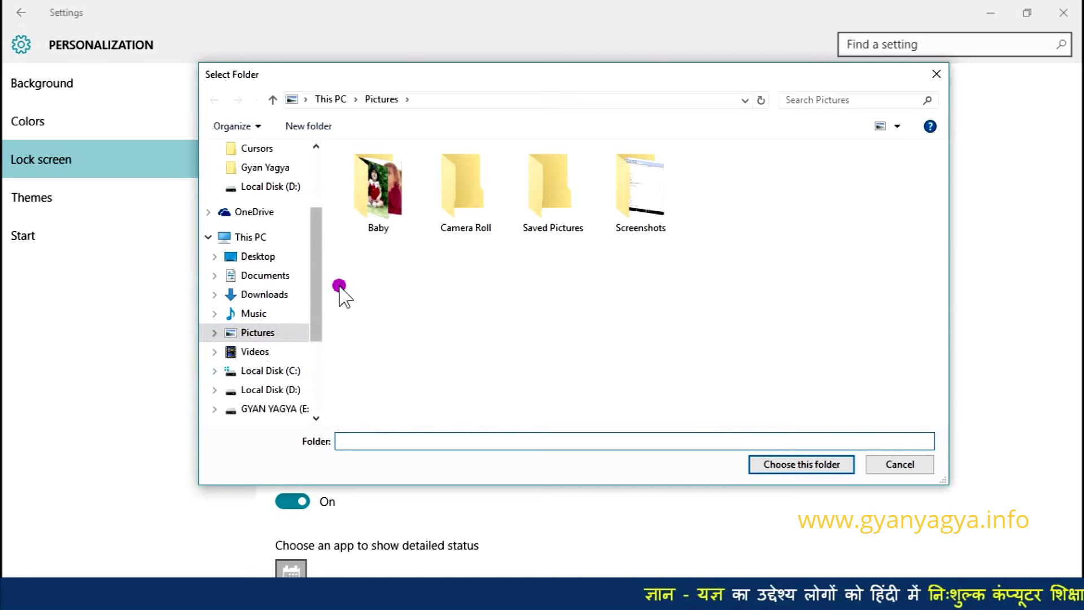
{"action": "left_click", "coordinate": [371, 201]}
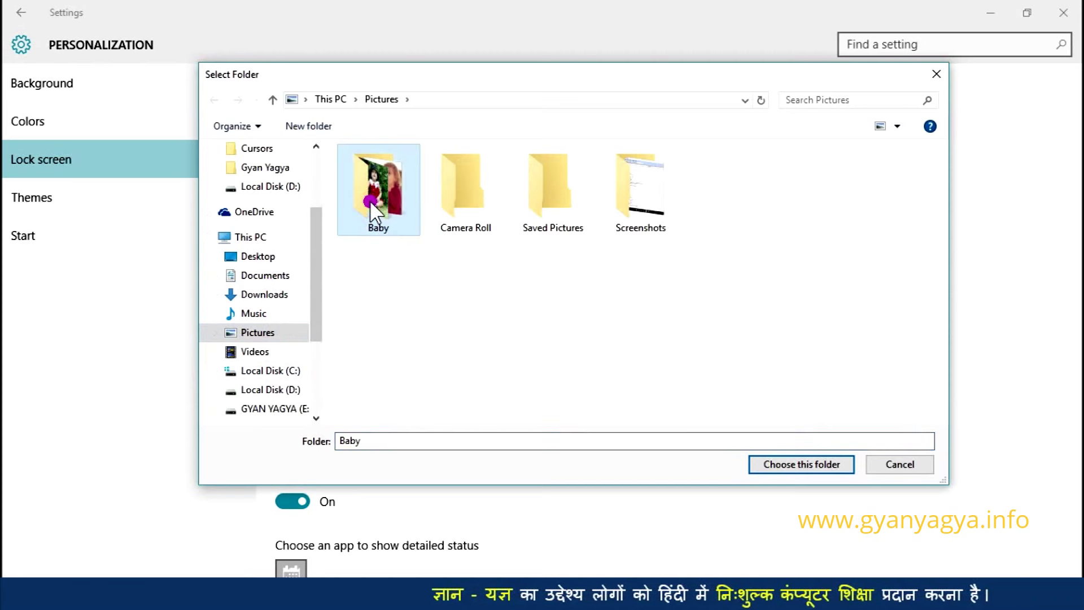
{"action": "left_click", "coordinate": [794, 469]}
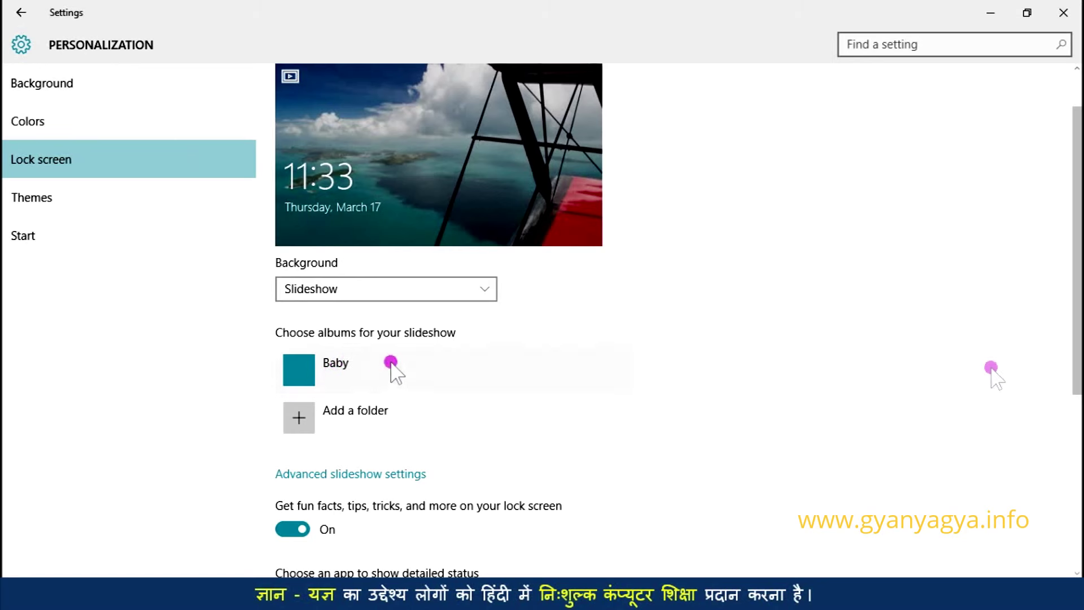
- In the advanced slideshow settings, choose Don't turn off for turning off the screen after the slideshow has played
{"action": "left_click_drag", "start_coordinate": [1078, 314], "coordinate": [1079, 361]}
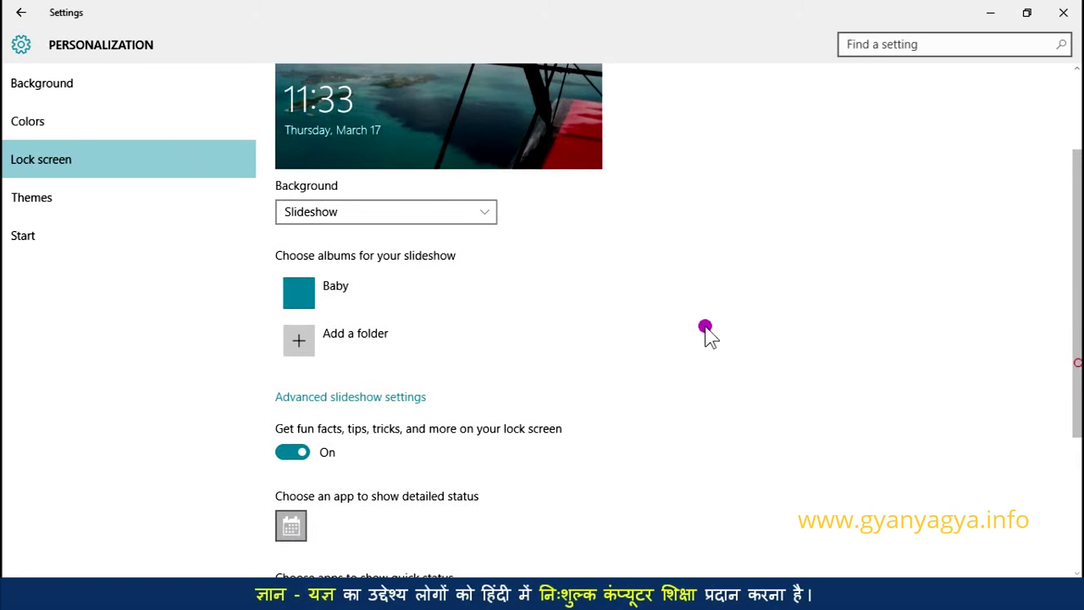
{"action": "left_click", "coordinate": [414, 396]}
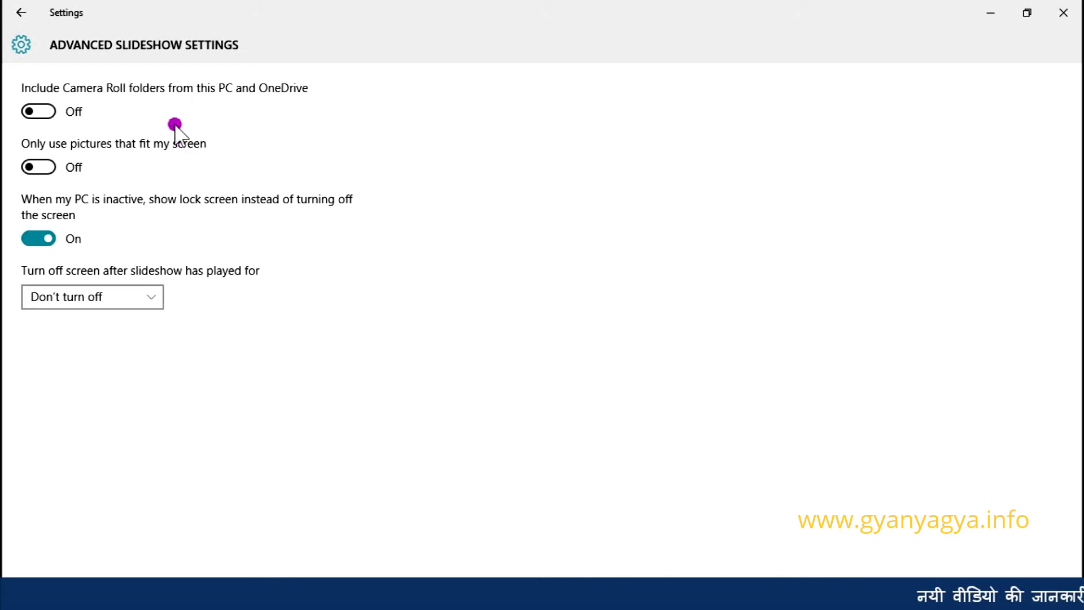
{"action": "left_click", "coordinate": [51, 110]}
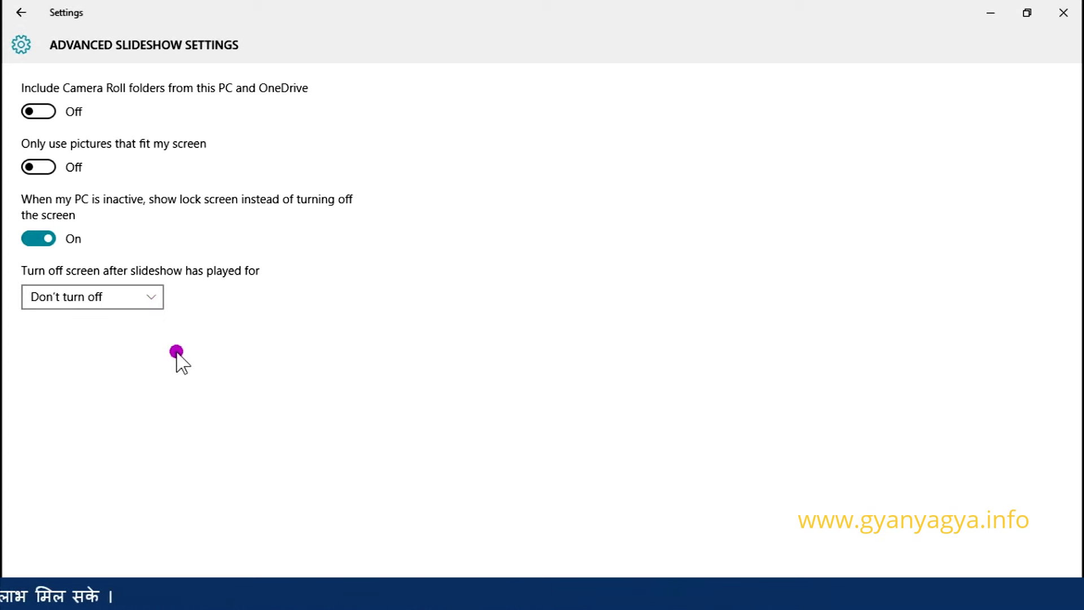
{"action": "left_click", "coordinate": [155, 300]}
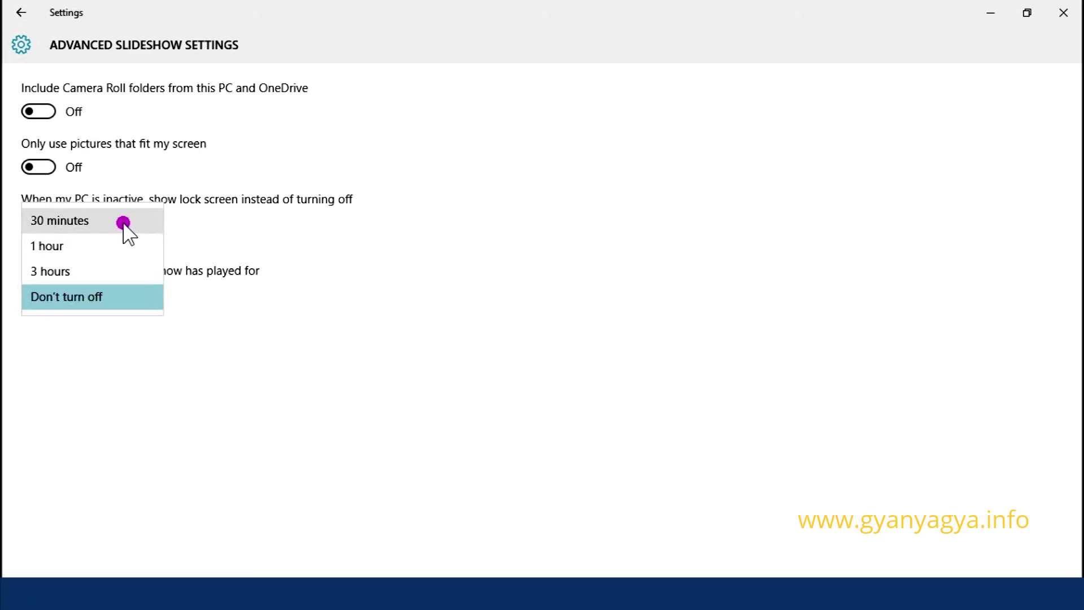
{"action": "left_click", "coordinate": [102, 302]}
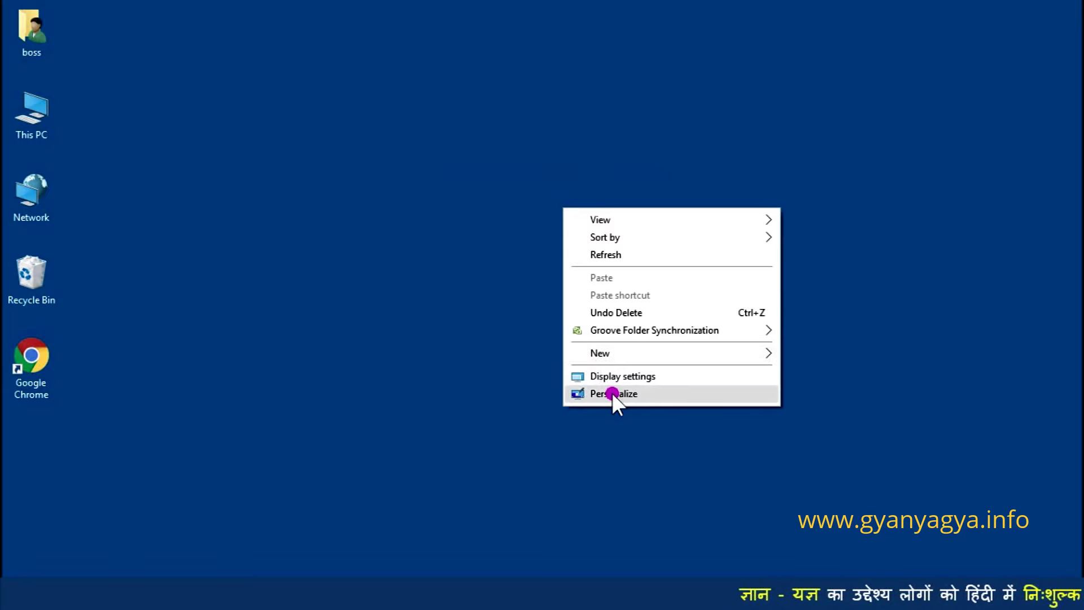
- From the lock screen personalization, open the screen timeout settings and set the plugged-in screen turn-off time to 1 minute
{"action": "left_click", "coordinate": [612, 393]}
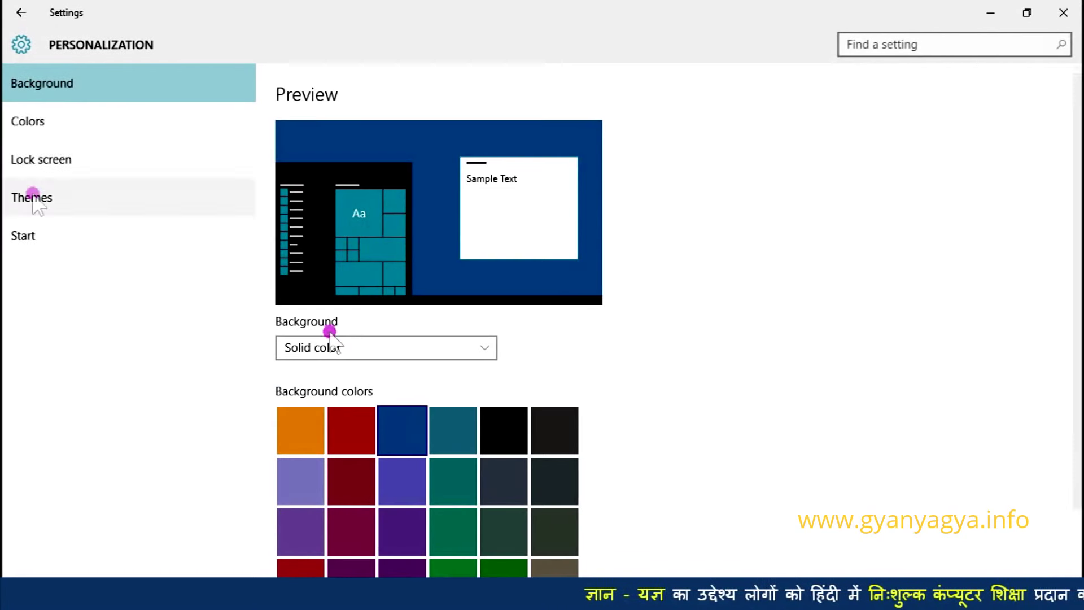
{"action": "left_click", "coordinate": [48, 153]}
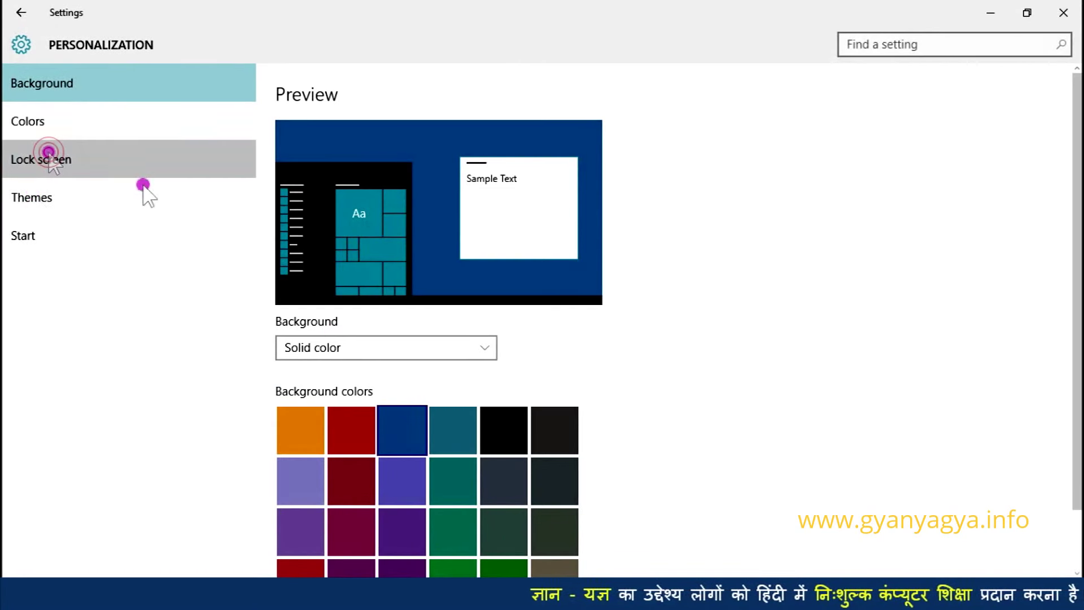
{"action": "left_click_drag", "start_coordinate": [1077, 241], "coordinate": [1078, 457]}
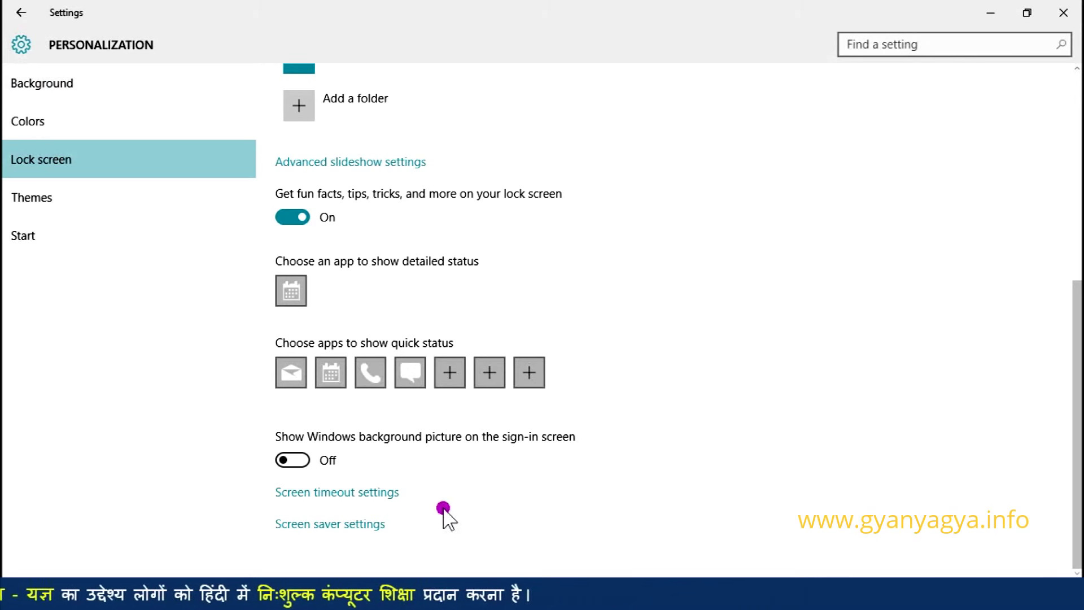
{"action": "left_click", "coordinate": [378, 496]}
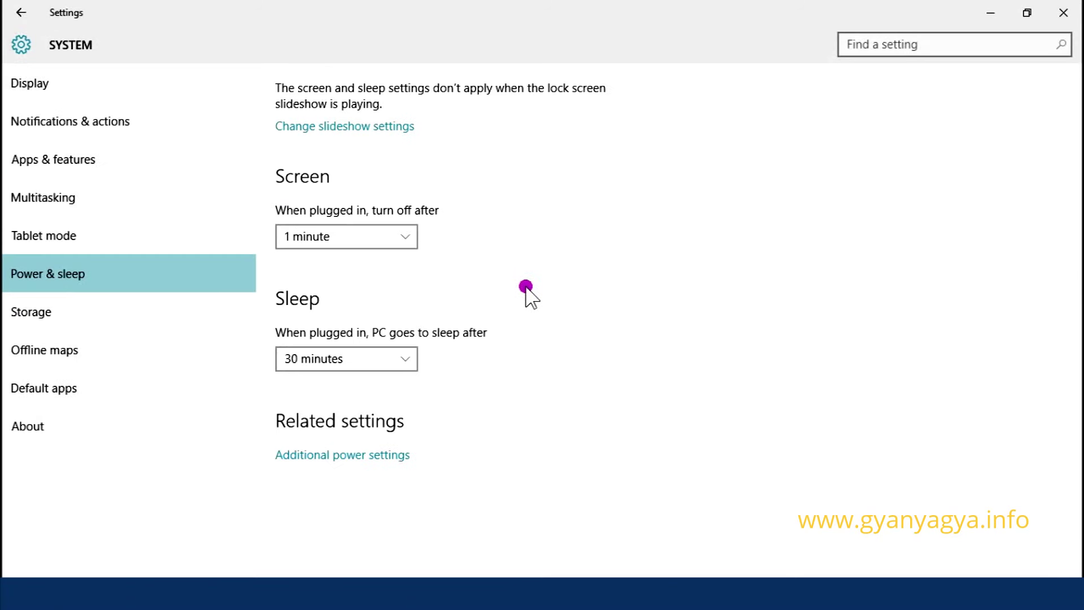
{"action": "left_click", "coordinate": [409, 236]}
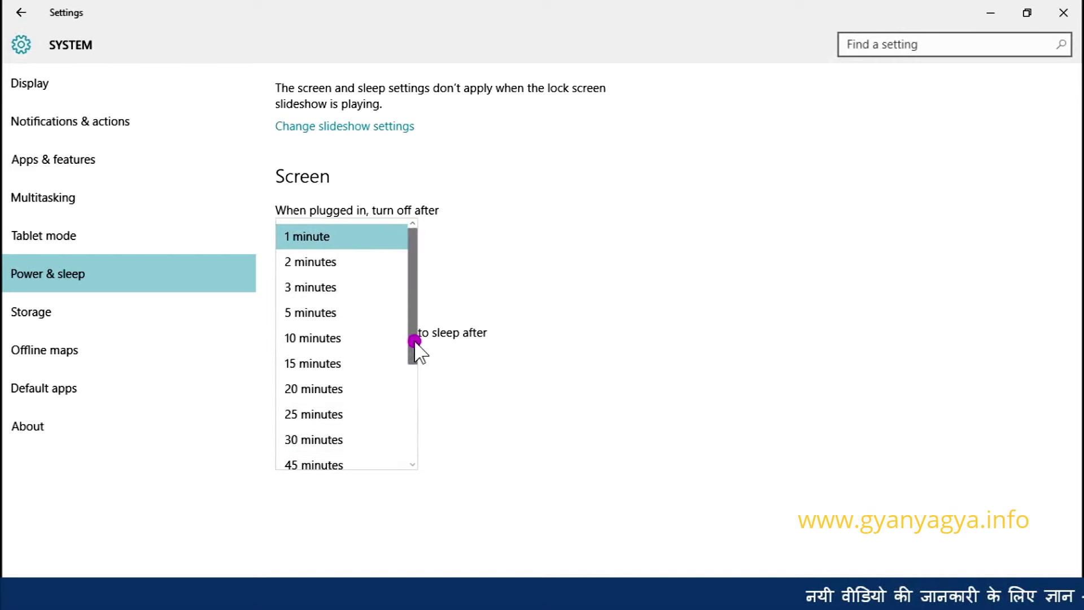
{"action": "left_click_drag", "start_coordinate": [414, 341], "coordinate": [416, 310]}
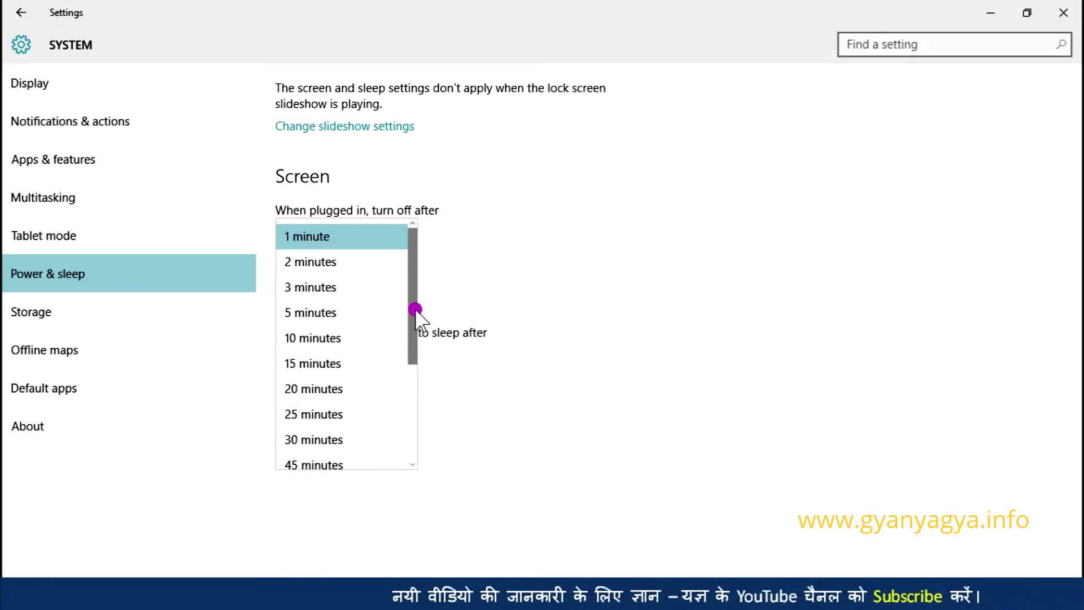
{"action": "left_click", "coordinate": [361, 243]}
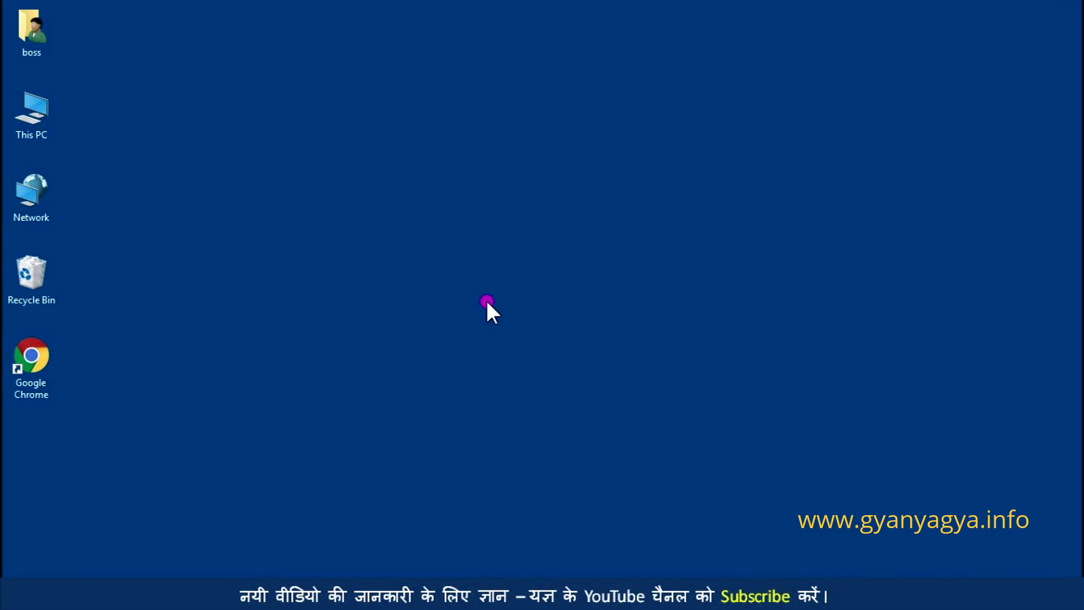
- Lock the computer to view the lock screen slideshow
{"action": "key", "text": "super+l"}
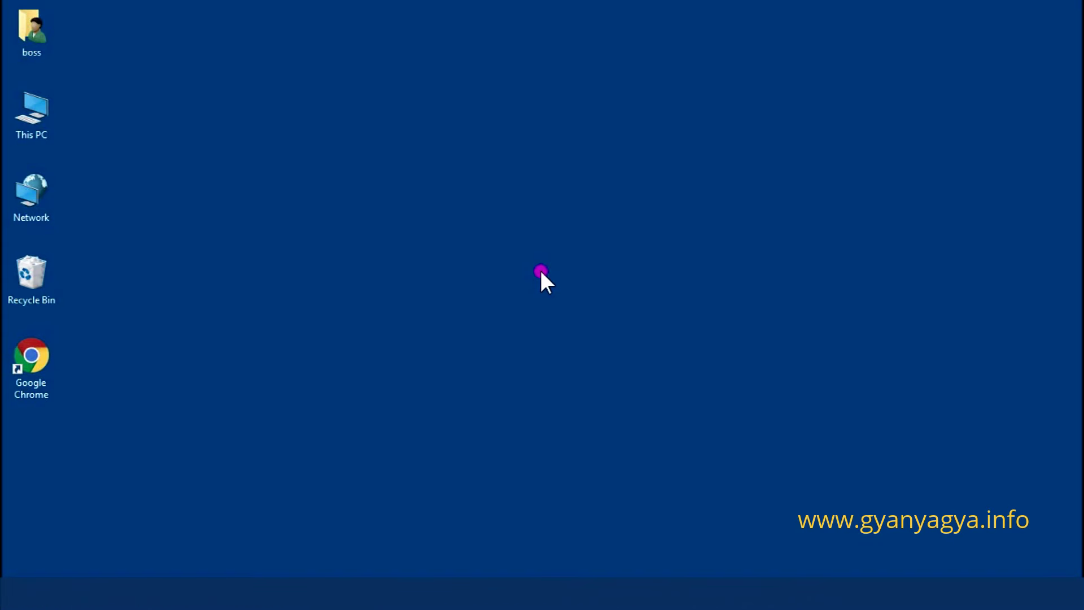
- Open the screen saver settings from the lock screen personalization, choose the 3D Text screen saver and preview it
{"action": "right_click", "coordinate": [540, 267]}
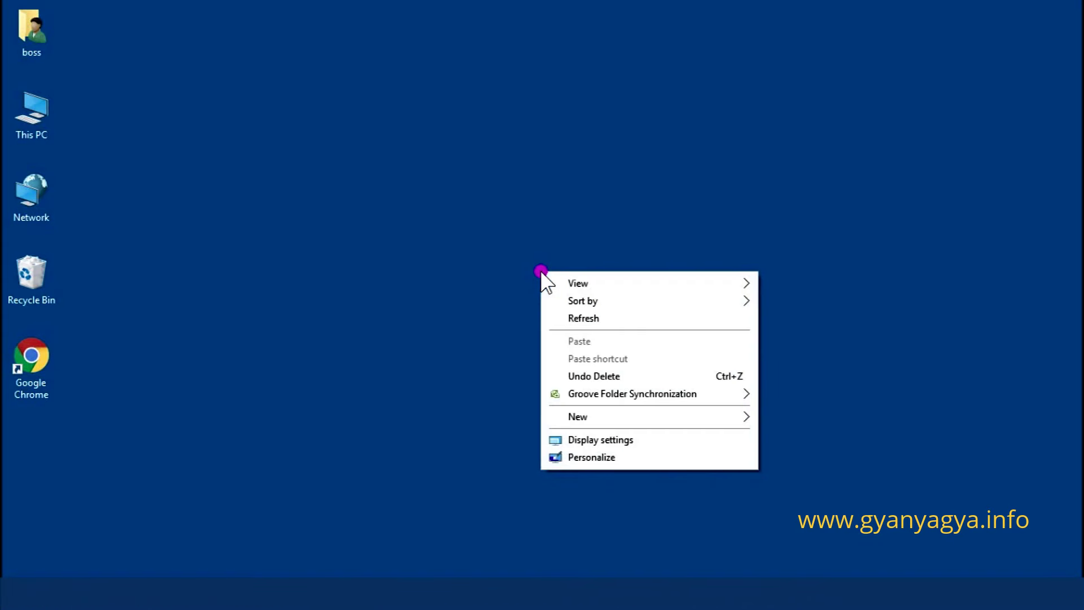
{"action": "left_click", "coordinate": [664, 463]}
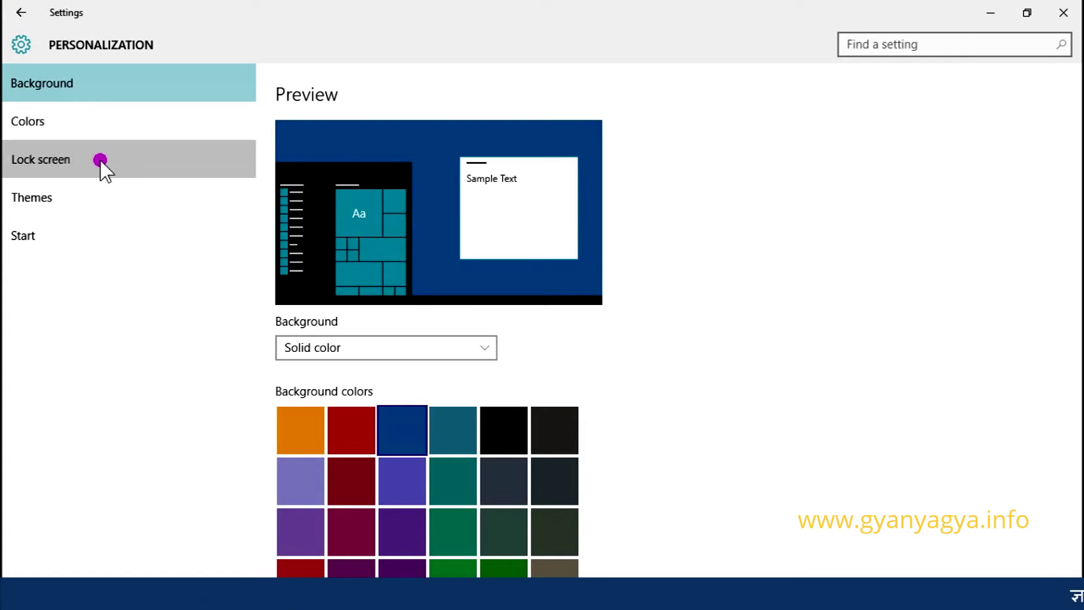
{"action": "left_click", "coordinate": [101, 160]}
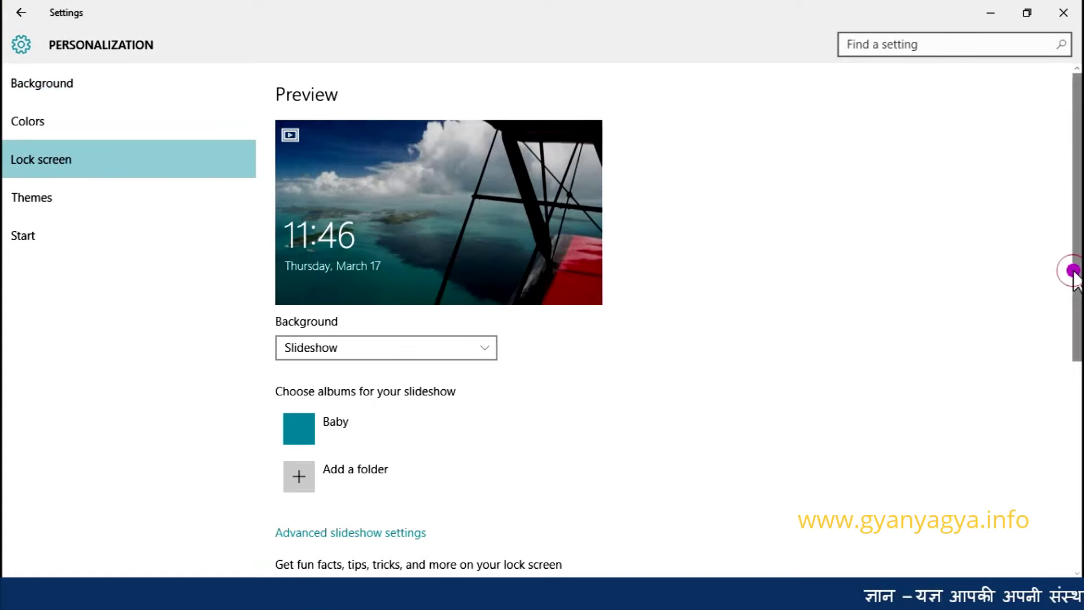
{"action": "left_click_drag", "start_coordinate": [1072, 271], "coordinate": [1078, 475]}
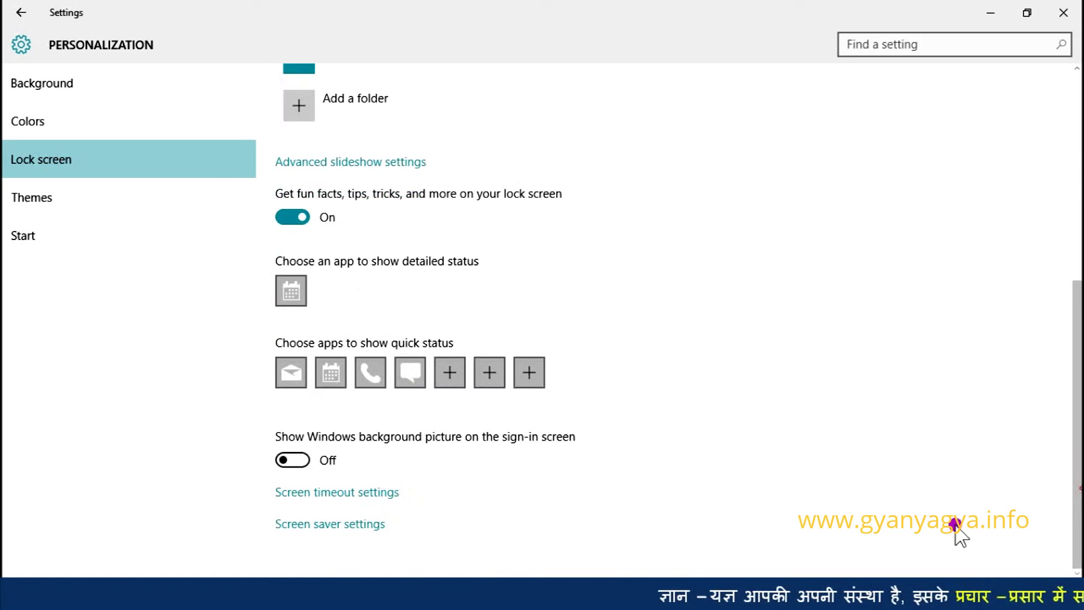
{"action": "left_click", "coordinate": [364, 527]}
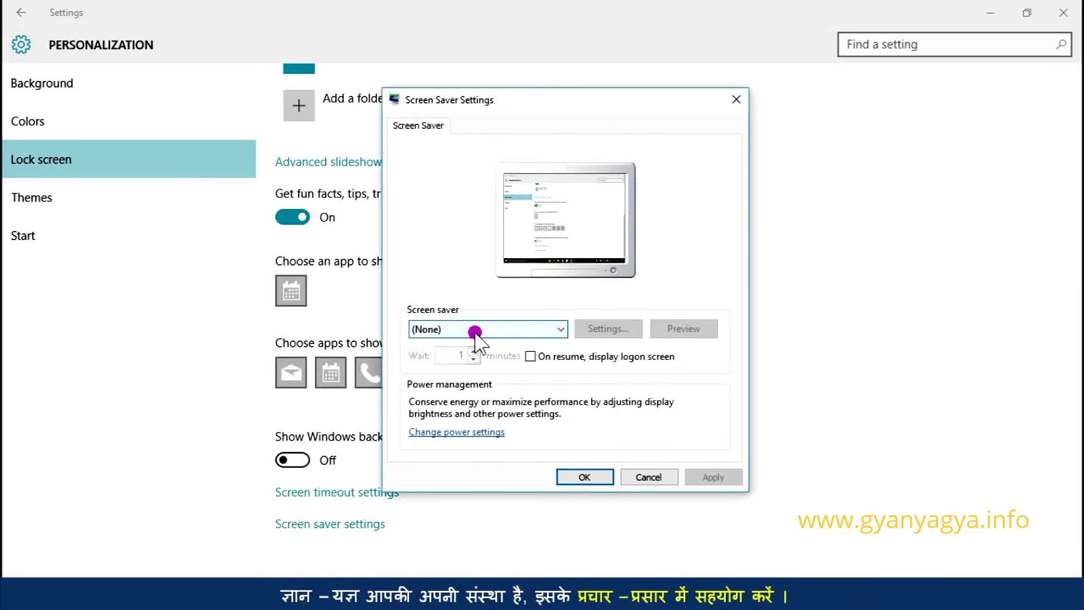
{"action": "left_click", "coordinate": [557, 328]}
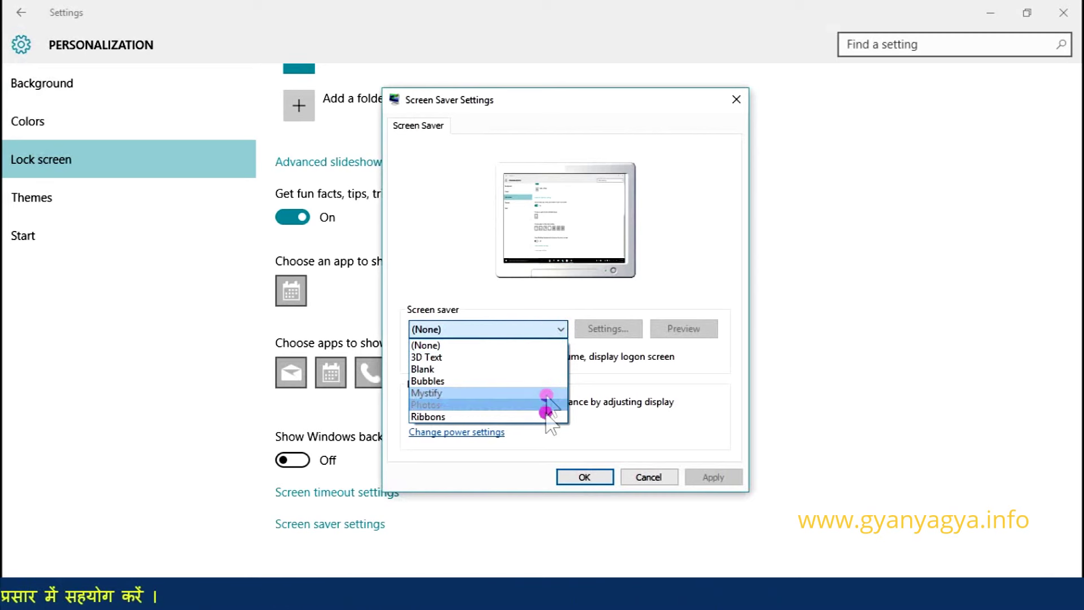
{"action": "left_click", "coordinate": [535, 360]}
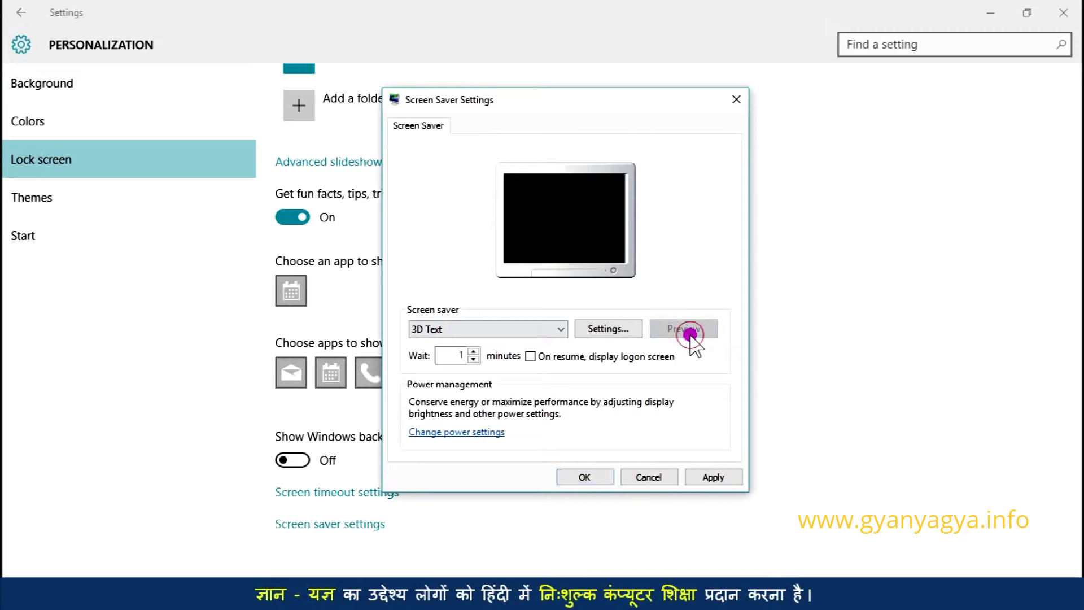
{"action": "left_click", "coordinate": [690, 333]}
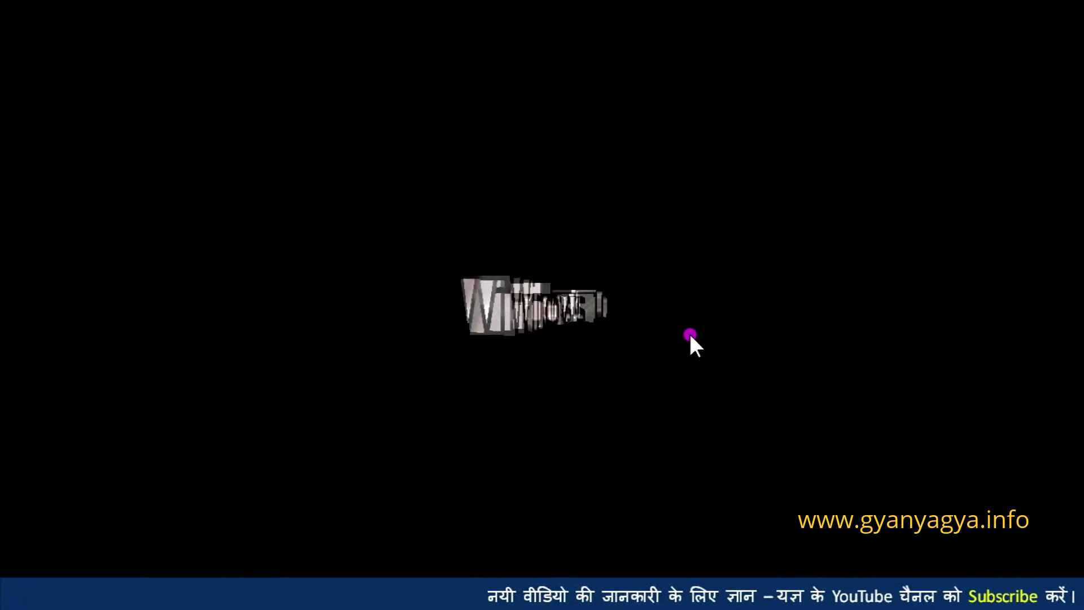
{"action": "left_click", "coordinate": [690, 334]}
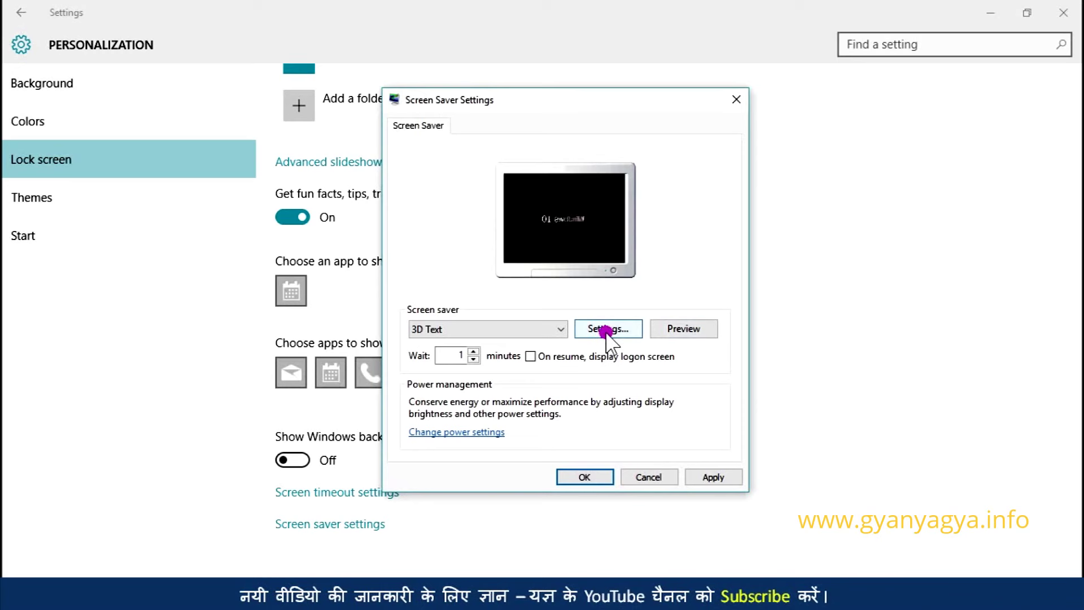
- Customize the 3D Text screen saver with the custom text Gyan Yagya, Spin rotation, slightly faster rotation speed and the highest resolution, and preview it
{"action": "left_click", "coordinate": [606, 331]}
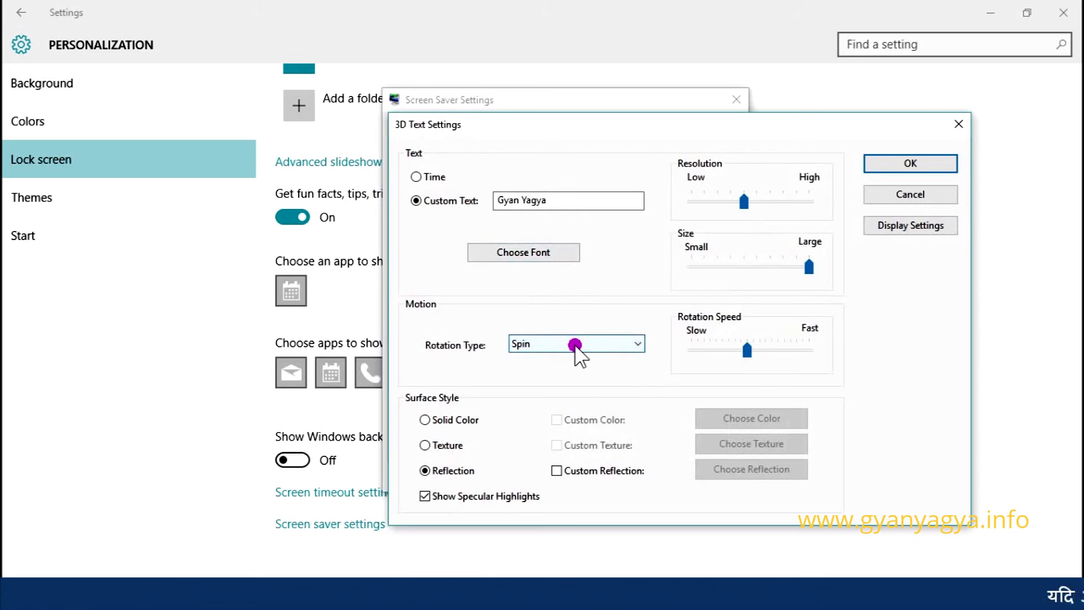
{"action": "left_click", "coordinate": [576, 344]}
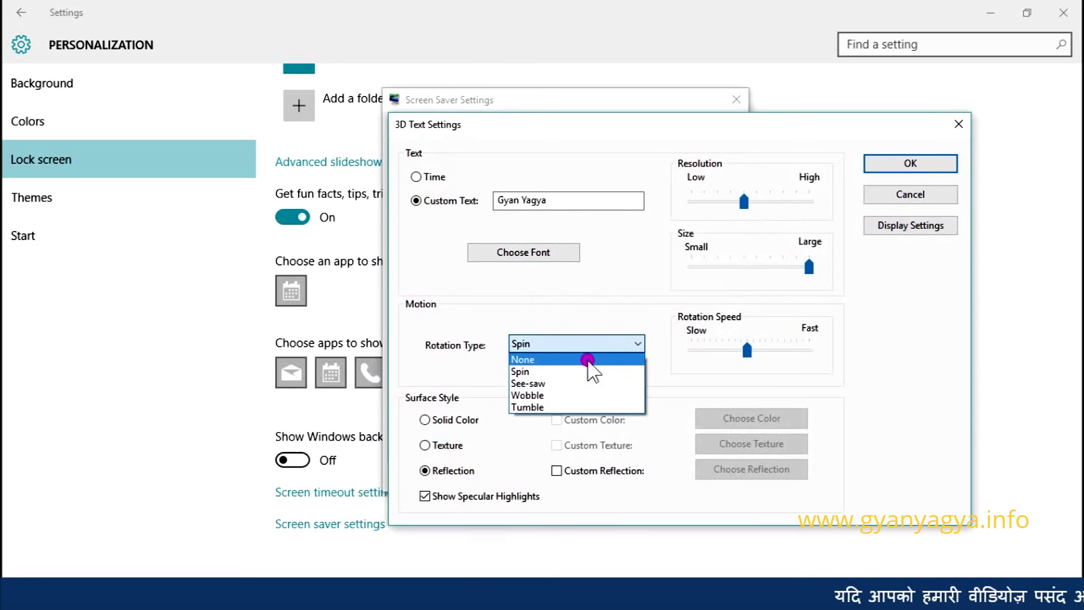
{"action": "left_click", "coordinate": [586, 344]}
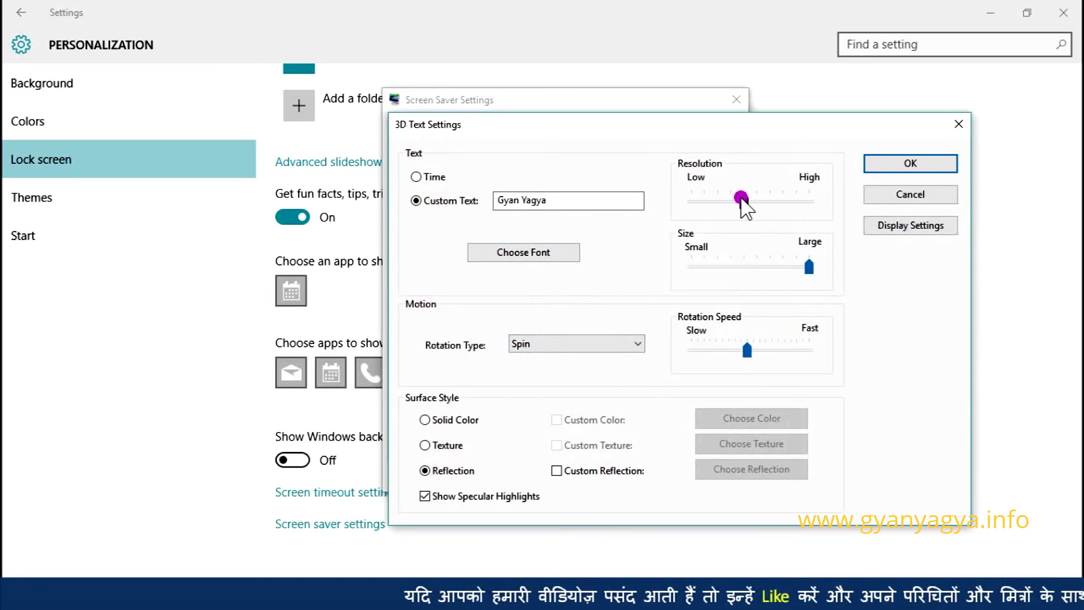
{"action": "left_click_drag", "start_coordinate": [748, 202], "coordinate": [822, 205]}
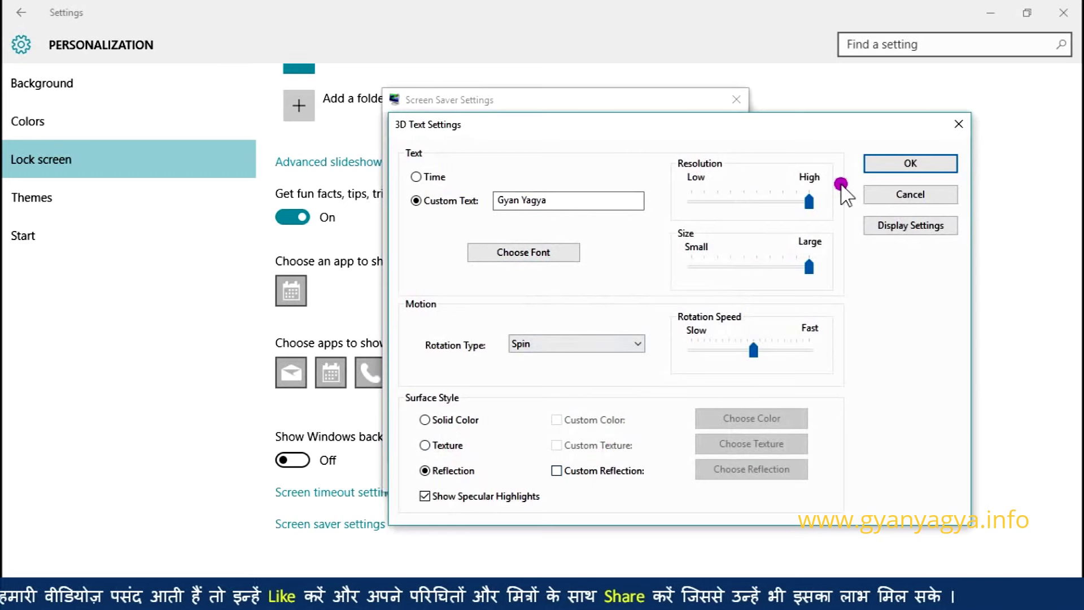
{"action": "left_click", "coordinate": [886, 169]}
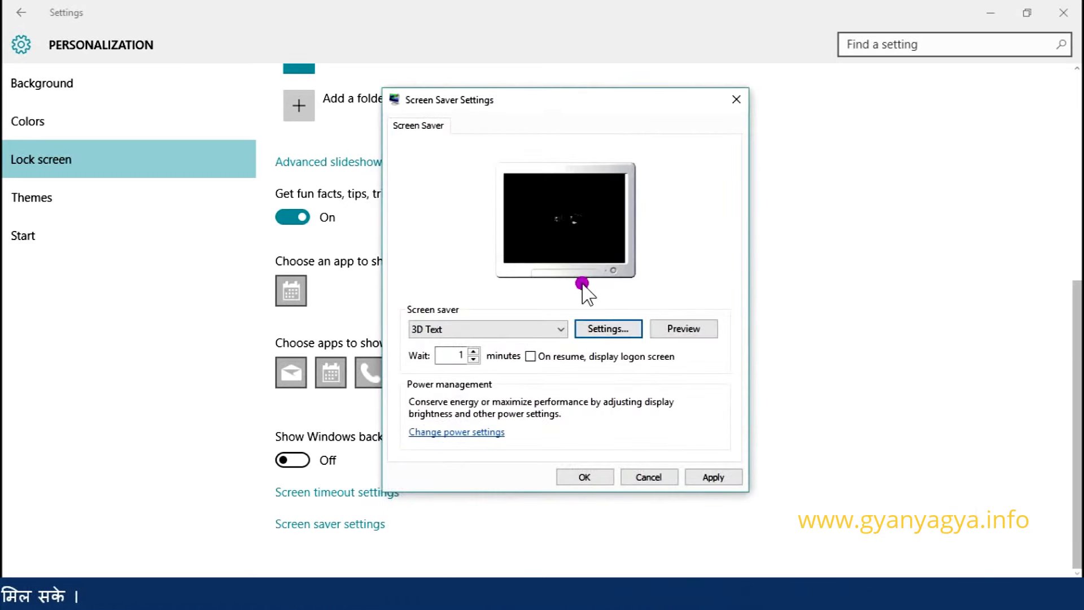
{"action": "left_click", "coordinate": [682, 330]}
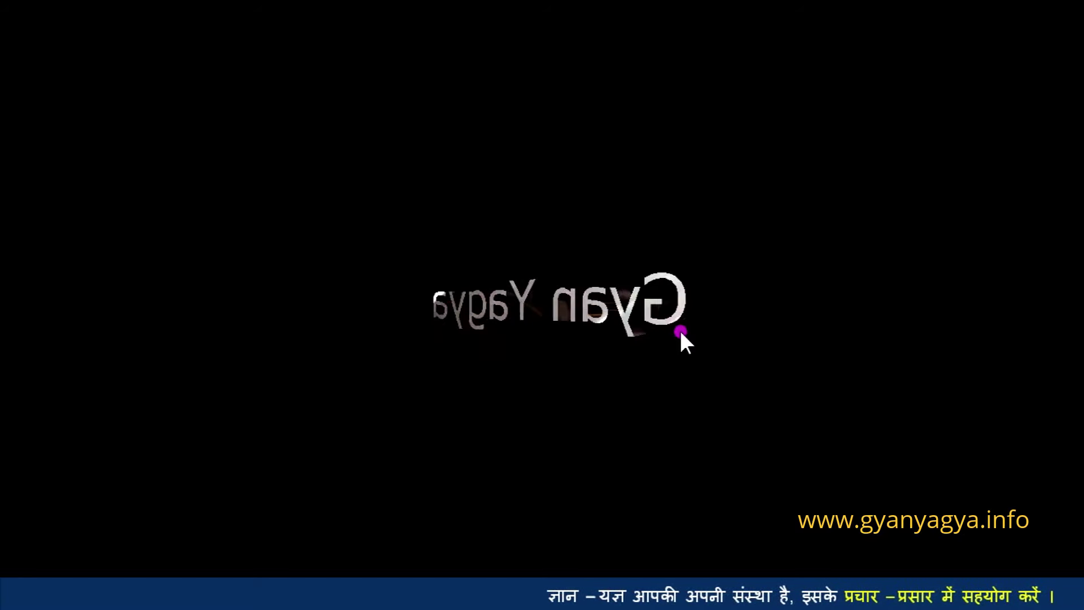
{"action": "left_click", "coordinate": [680, 330]}
- Try the Bubbles and Mystify screen savers one after the other in the small preview
{"action": "left_click", "coordinate": [557, 330]}
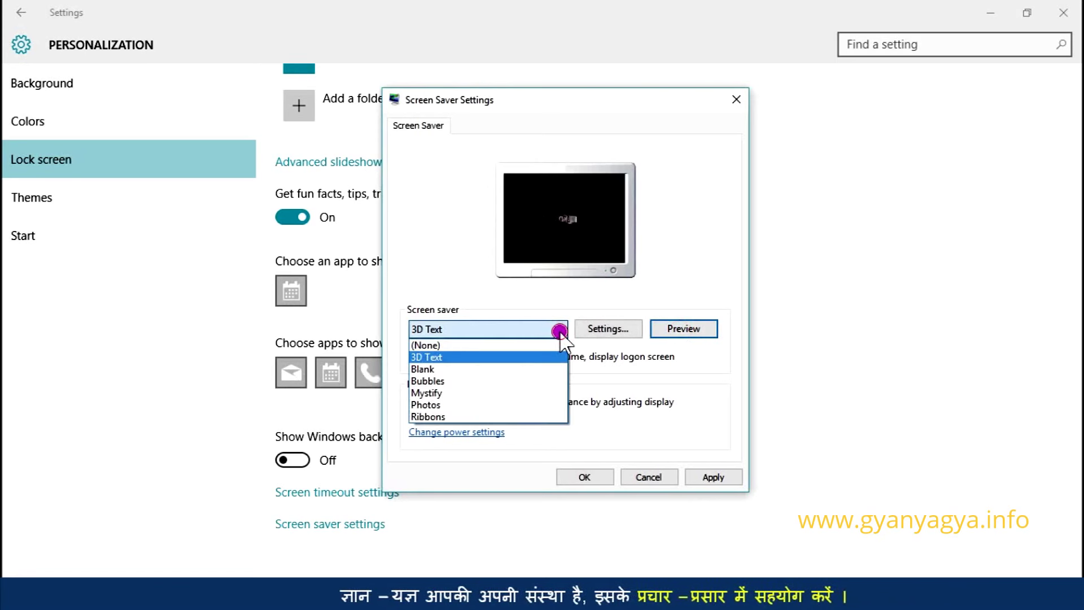
{"action": "left_click", "coordinate": [531, 382]}
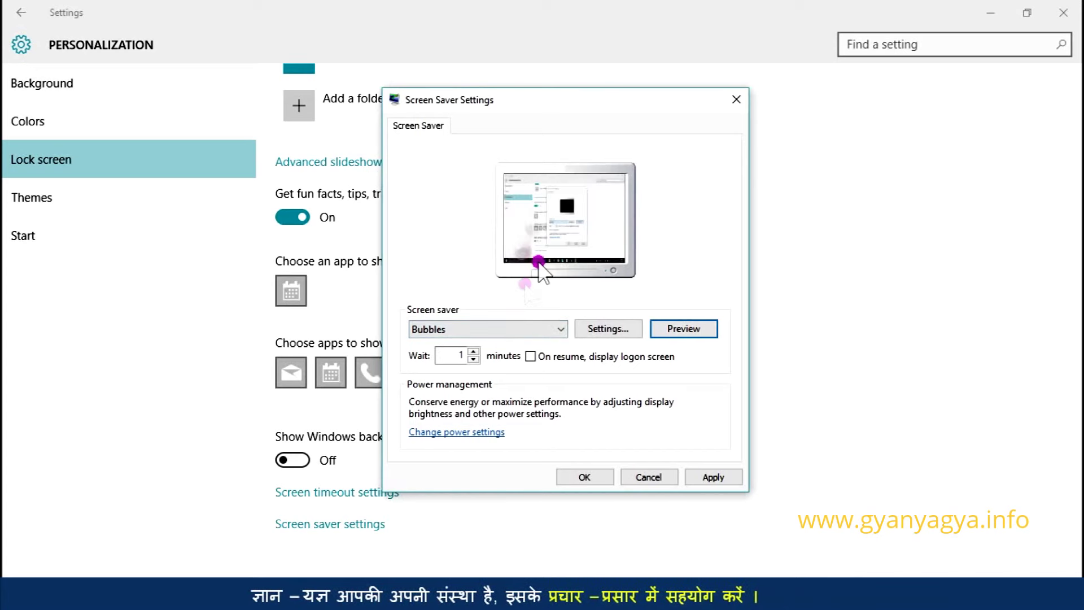
{"action": "left_click", "coordinate": [562, 329]}
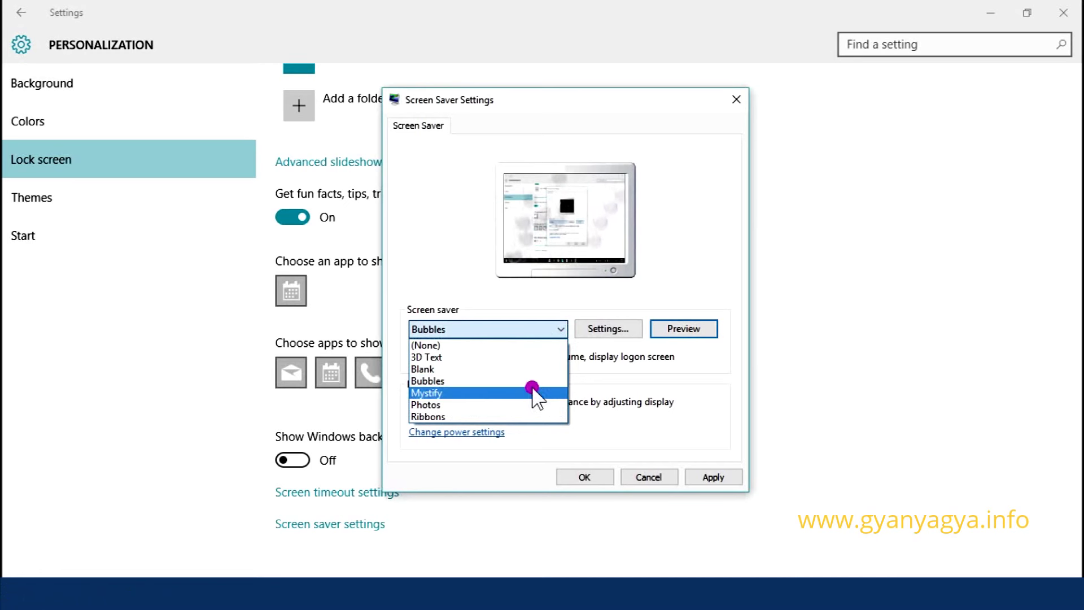
{"action": "left_click", "coordinate": [534, 395]}
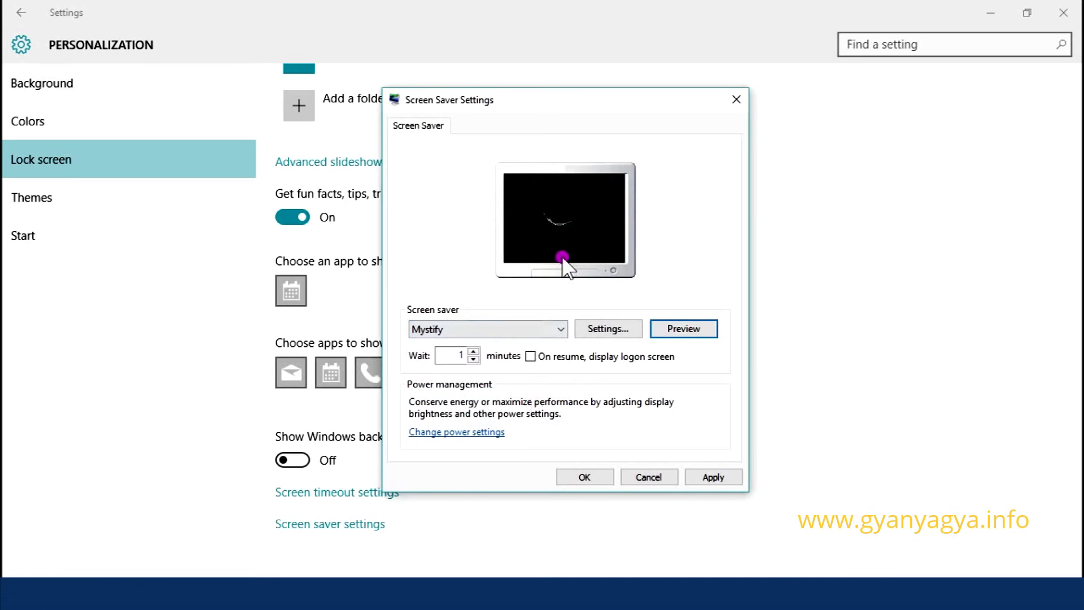
- Choose 3D Text as the screen saver again and save the screen saver settings
{"action": "left_click", "coordinate": [563, 332]}
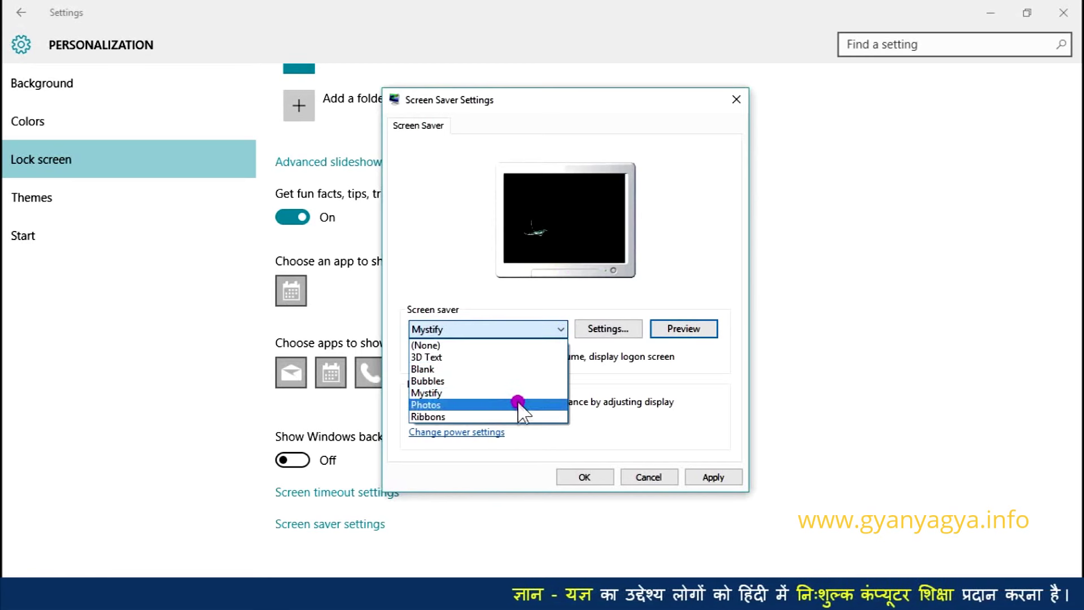
{"action": "left_click", "coordinate": [509, 356]}
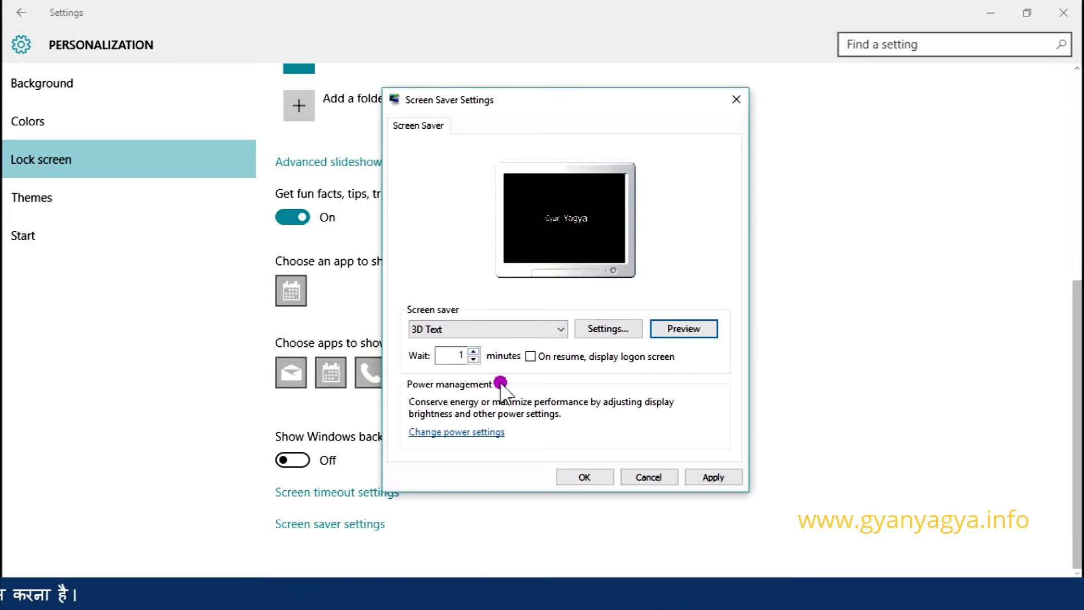
{"action": "left_click", "coordinate": [588, 478]}
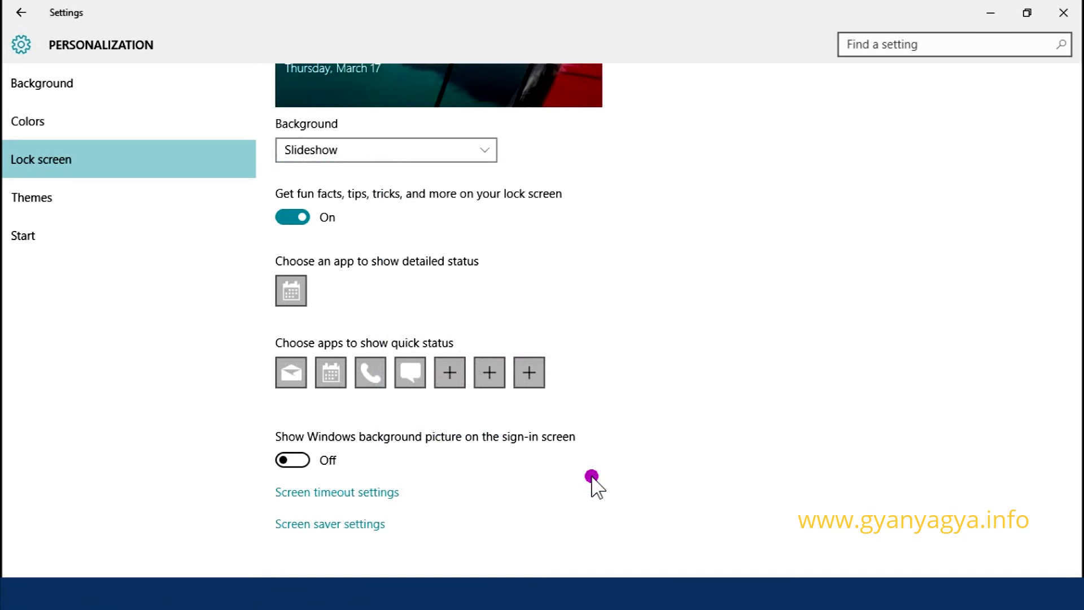